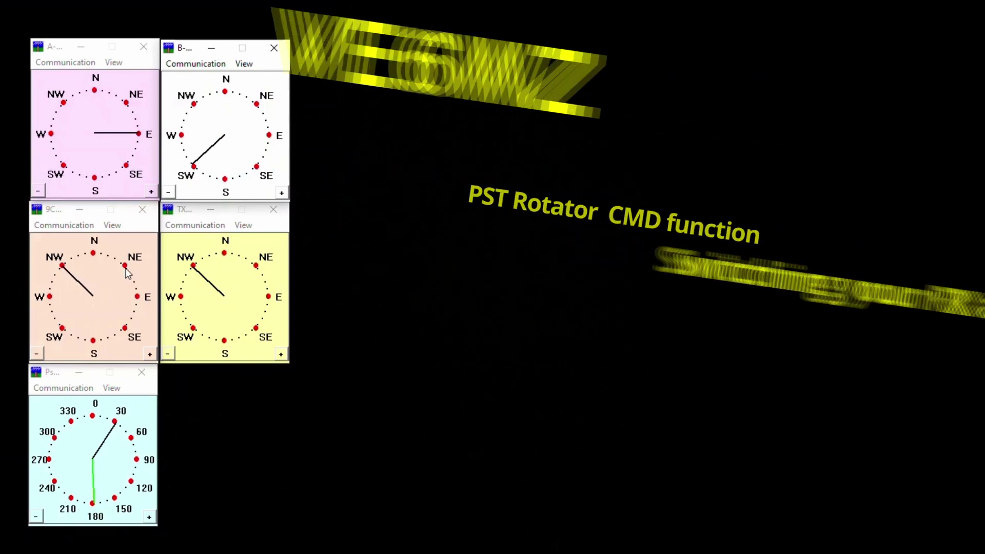
Point the 9C antenna compass northeast and the TX antenna compass southwest.
left_click(125, 267)
left_click(198, 330)
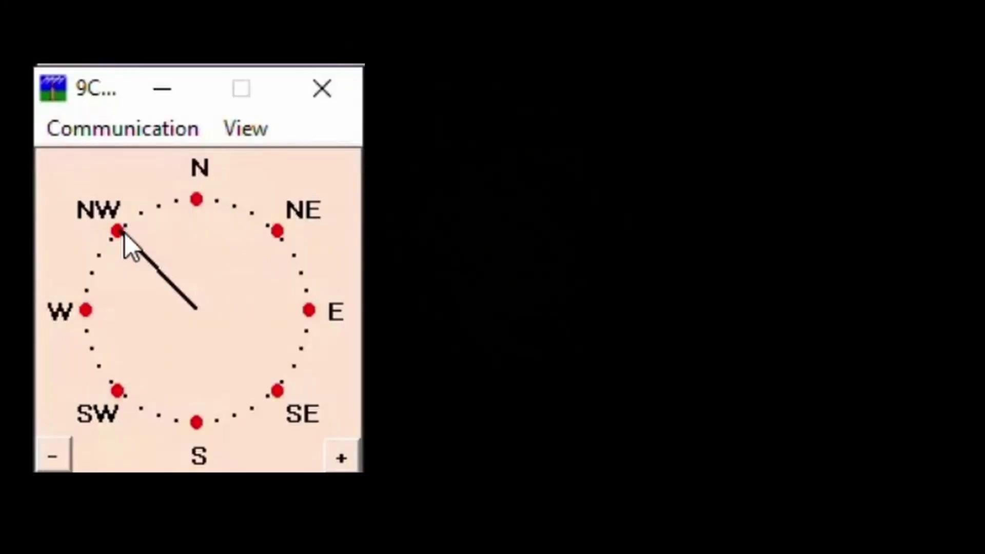
Switch the 9C antenna direction through west, southwest, south, southeast and east.
left_click(94, 315)
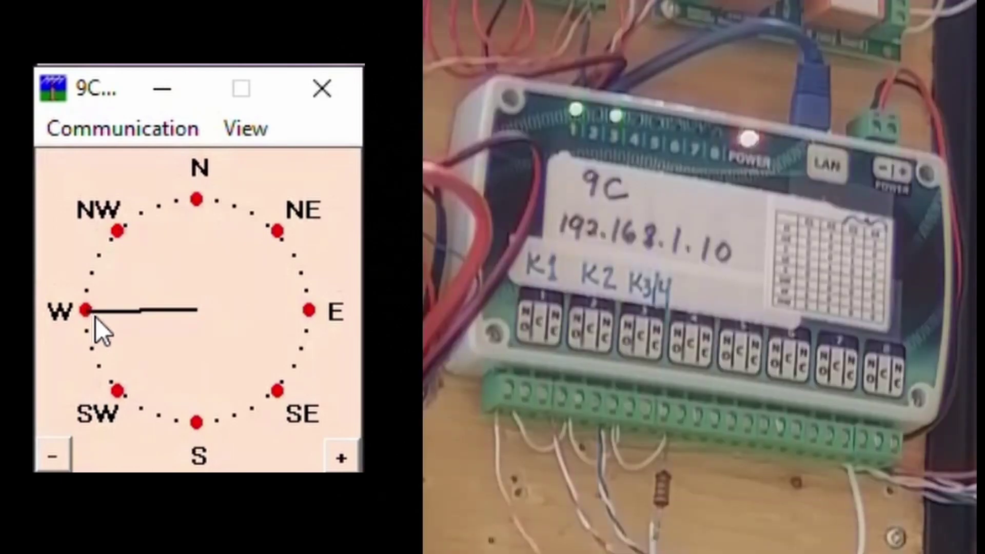
left_click(122, 394)
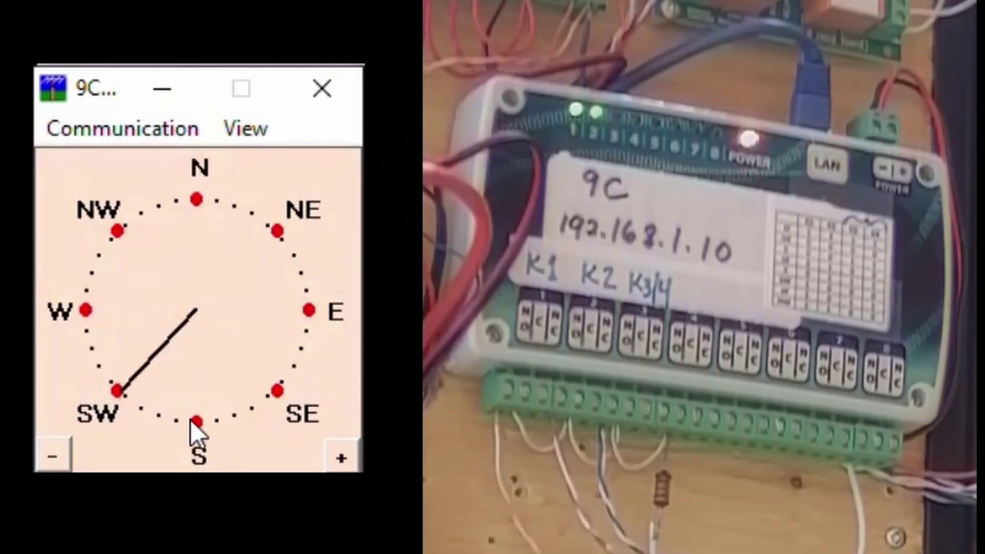
left_click(204, 423)
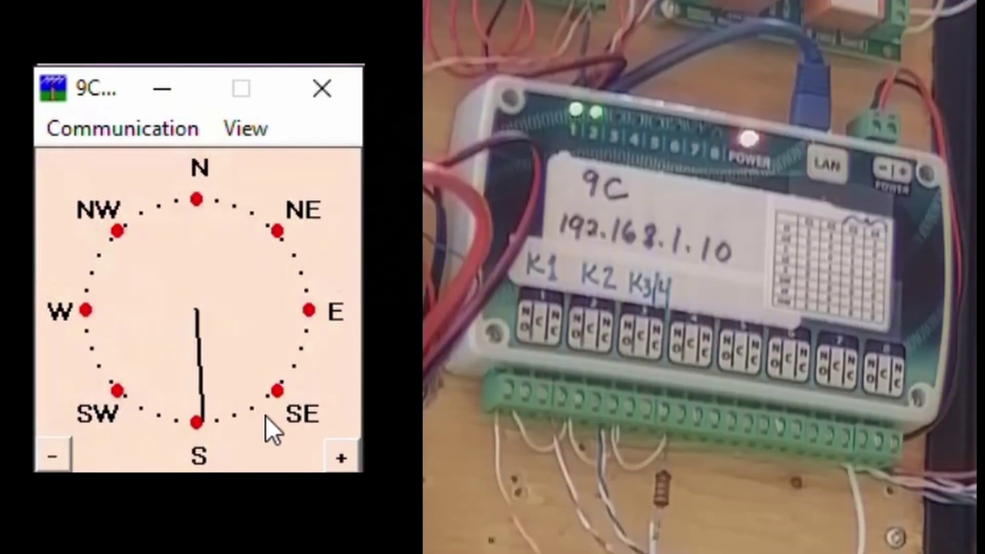
left_click(281, 391)
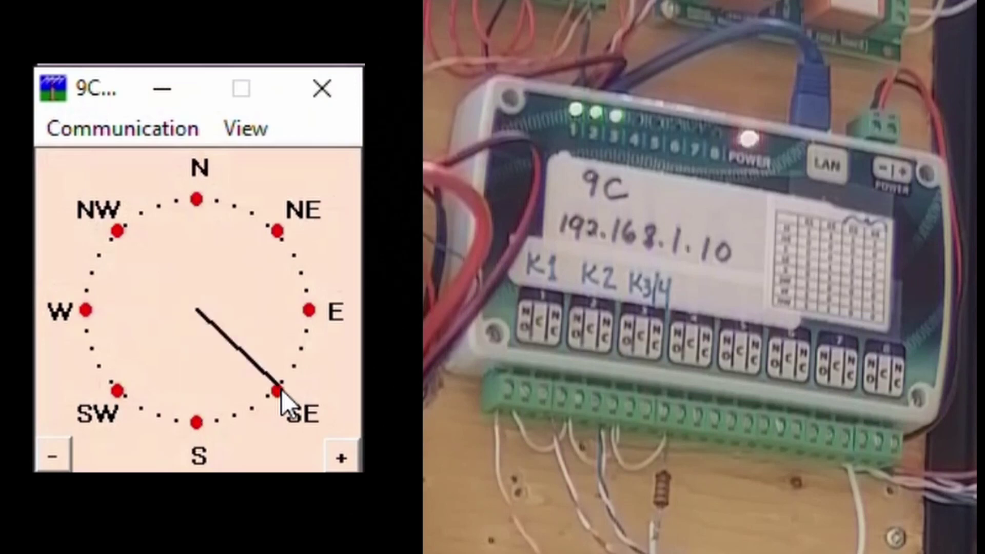
left_click(317, 310)
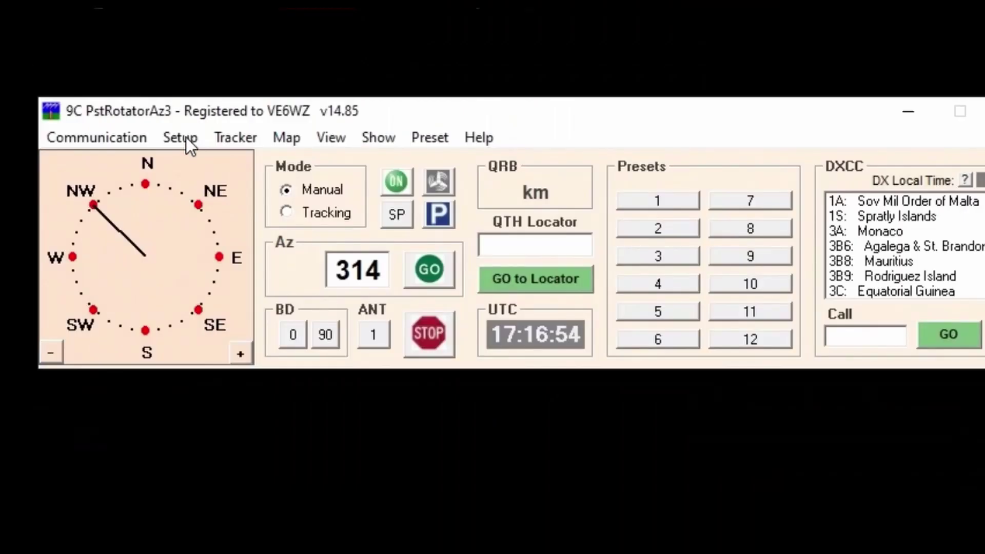
Select DCU-1 HyGain as the controller for the 9C rotator.
left_click(186, 137)
mouse_move(324, 141)
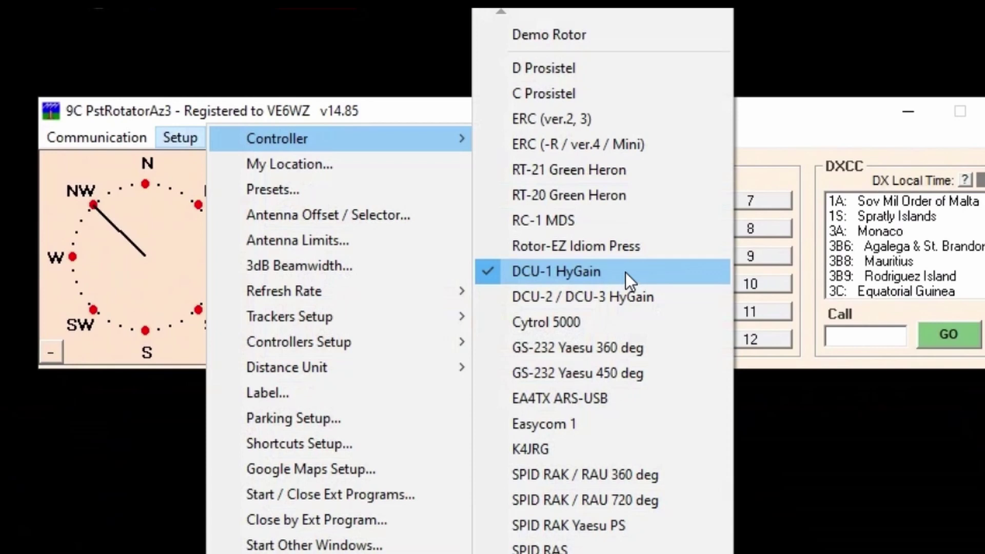
left_click(557, 272)
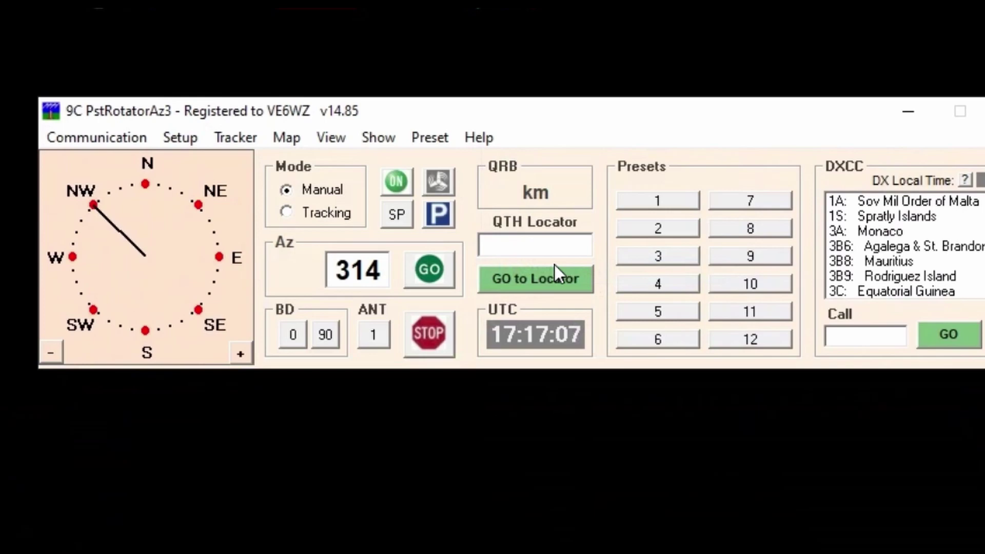
Open the 9C relays board with its setup options, and show the Relay Control page of the KMtronic board's web interface.
left_click(179, 137)
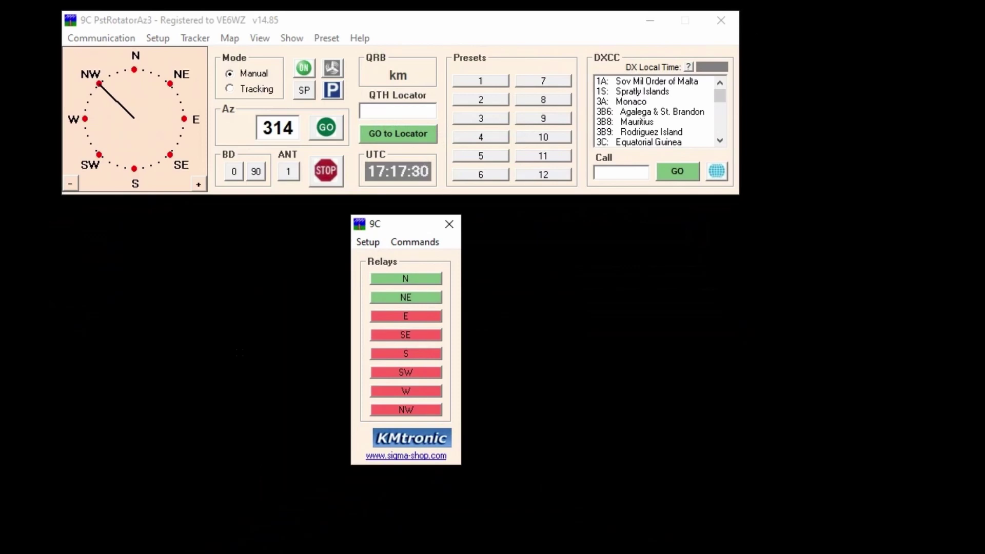
left_click(374, 246)
mouse_move(403, 263)
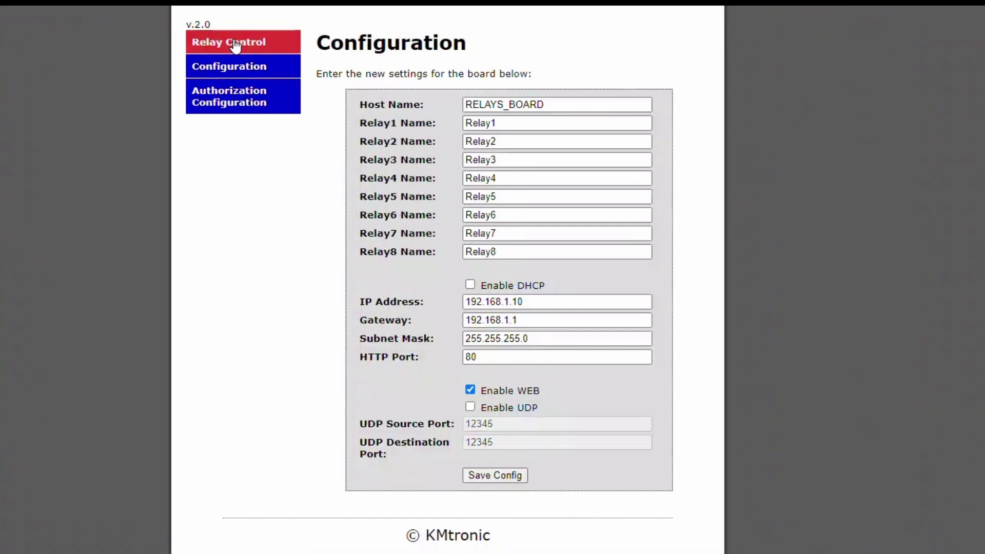
left_click(235, 46)
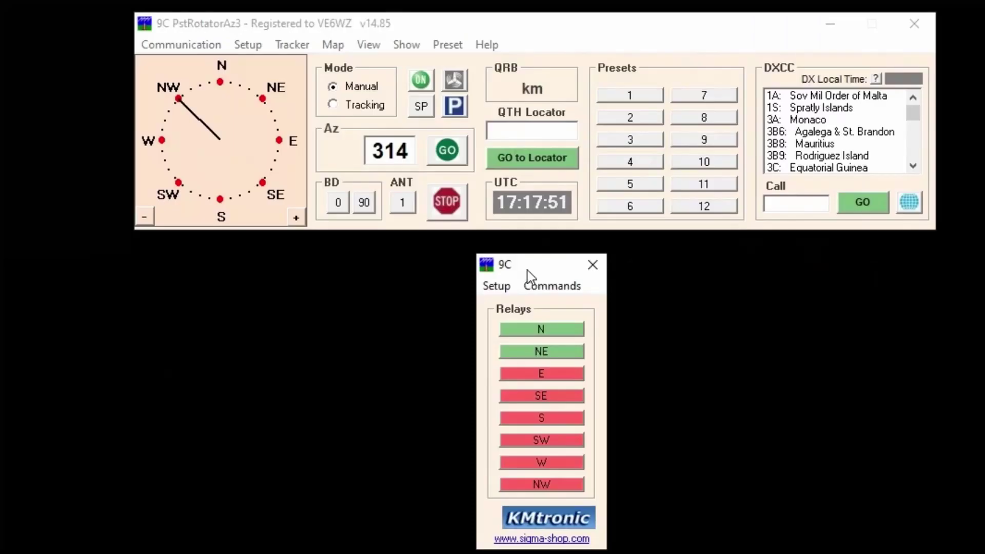
Open the KMtronic 8 relays (WEB) board setup for the 9C relays board.
left_click(498, 288)
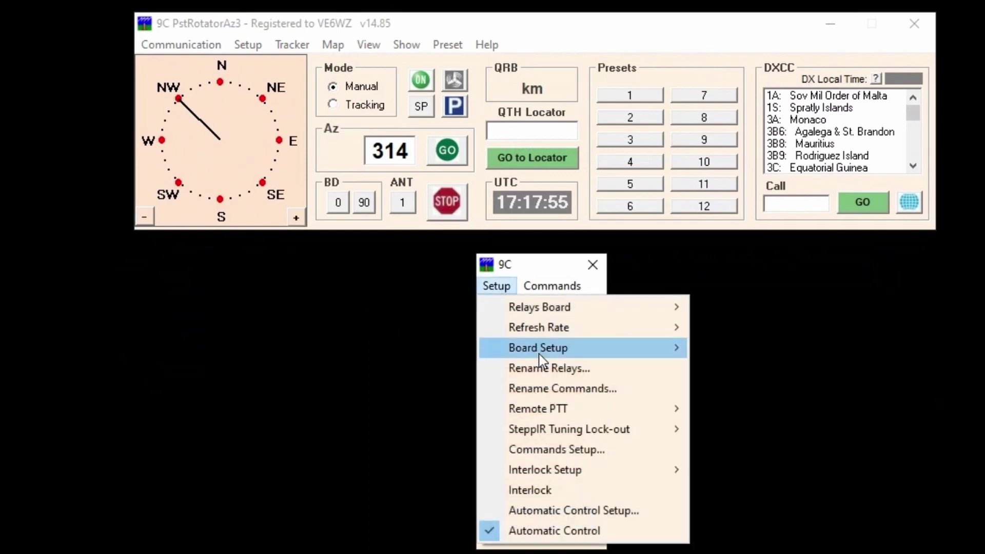
mouse_move(539, 359)
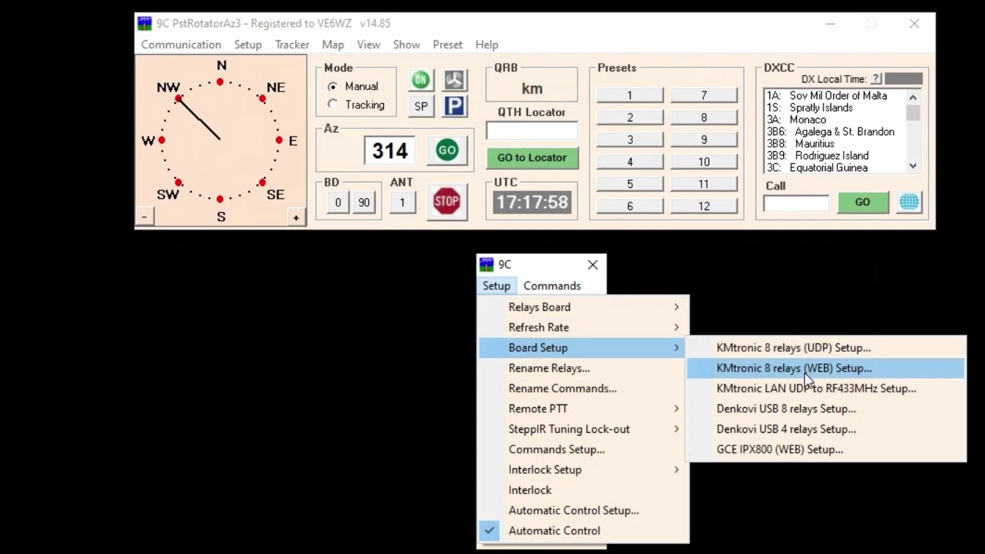
left_click(896, 371)
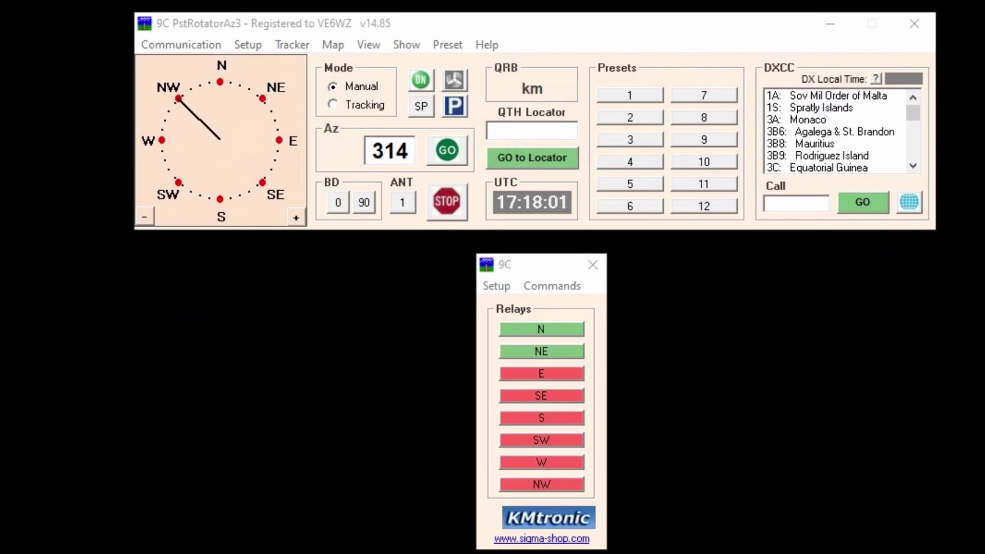
left_click_drag(10, 169, 284, 278)
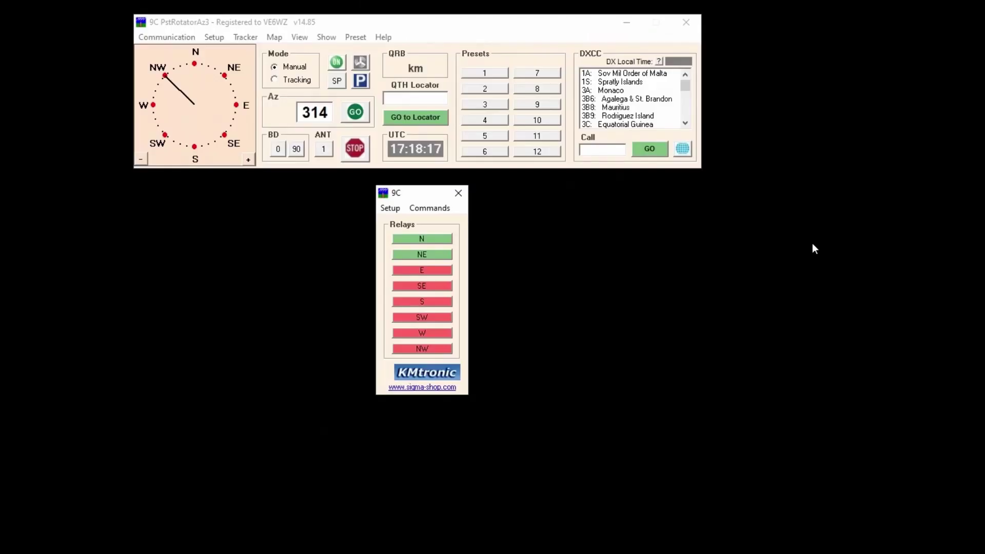
Open the 9C relays board's Automatic Control Setup and move it clear of the relays window.
left_click(389, 208)
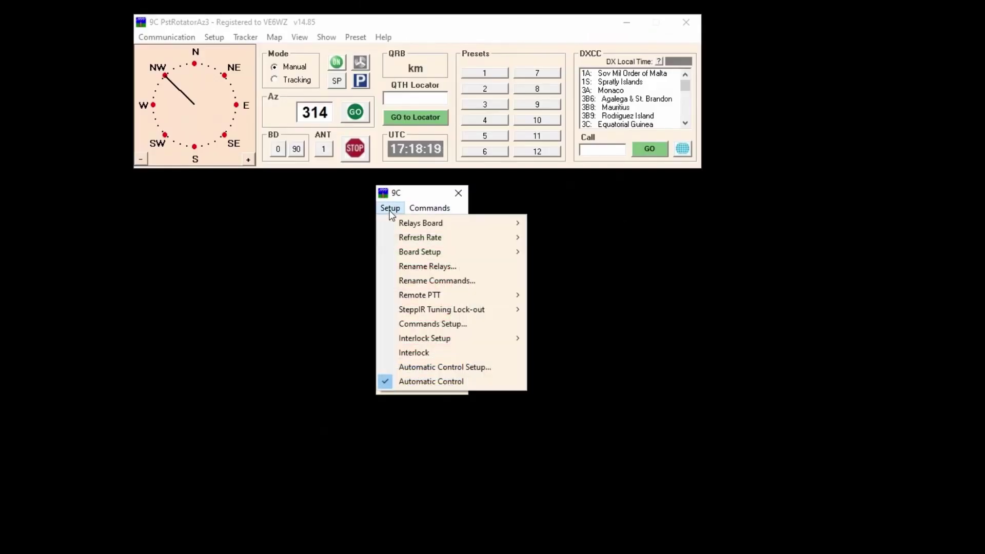
left_click(492, 367)
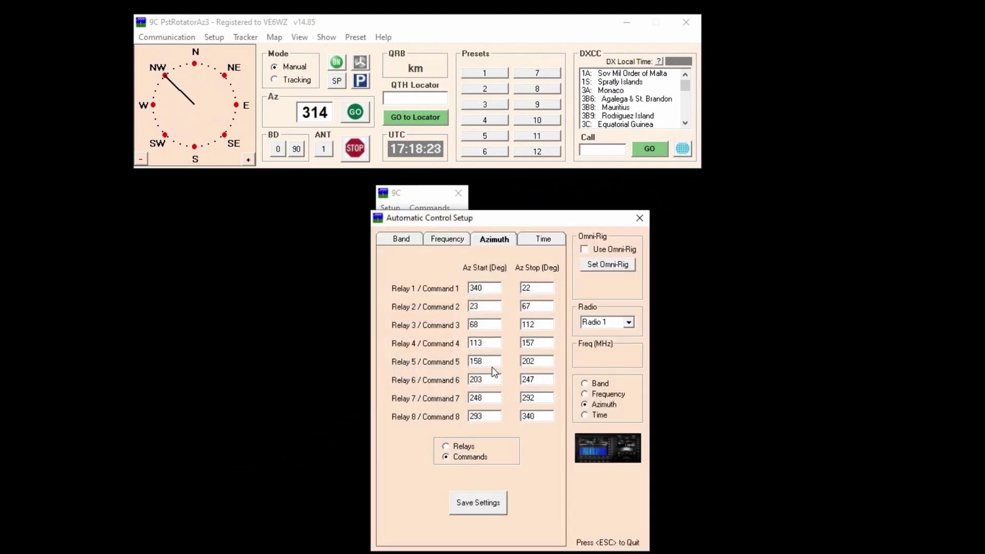
left_click_drag(505, 226, 611, 197)
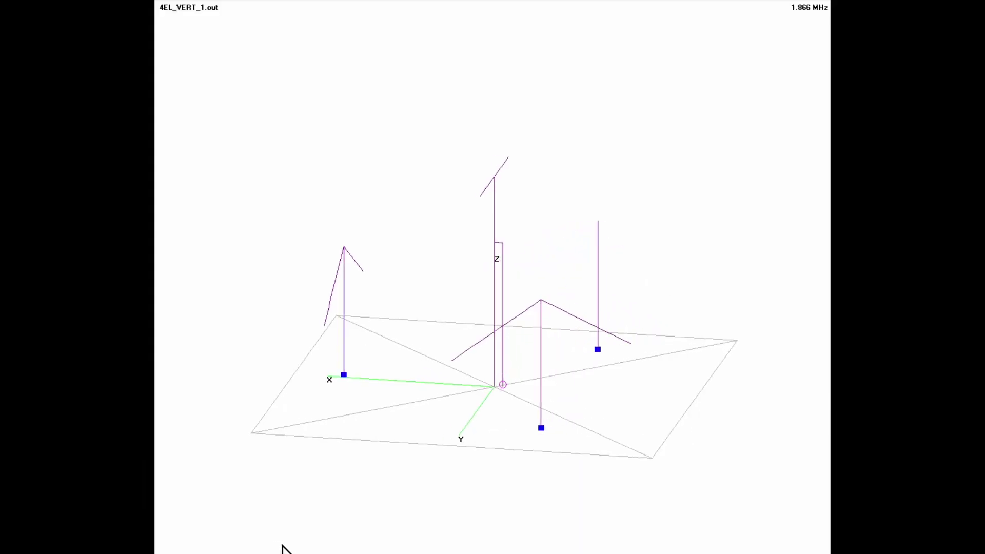
left_click_drag(281, 546, 633, 547)
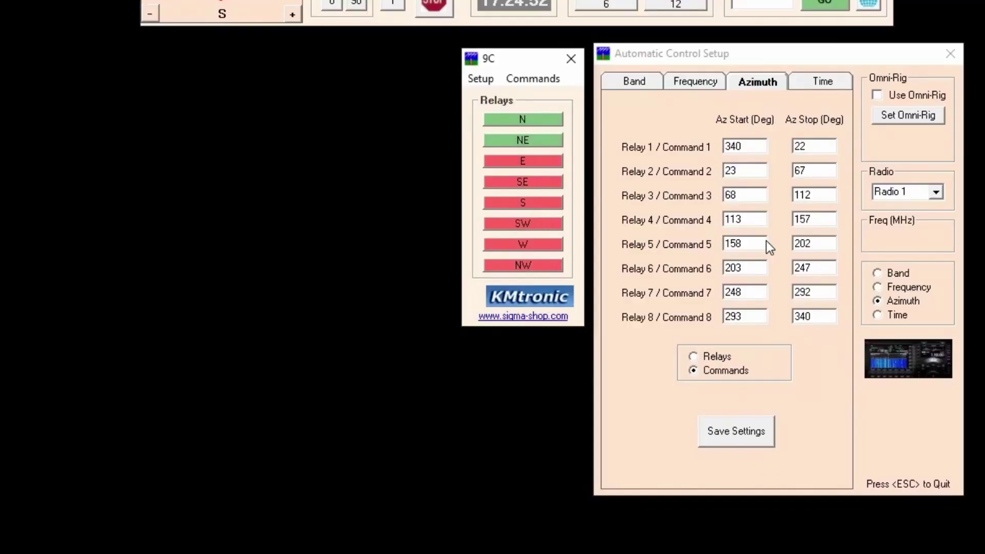
Open the 9C relays board's Commands Setup to examine the relay states assigned to each command.
left_click(481, 80)
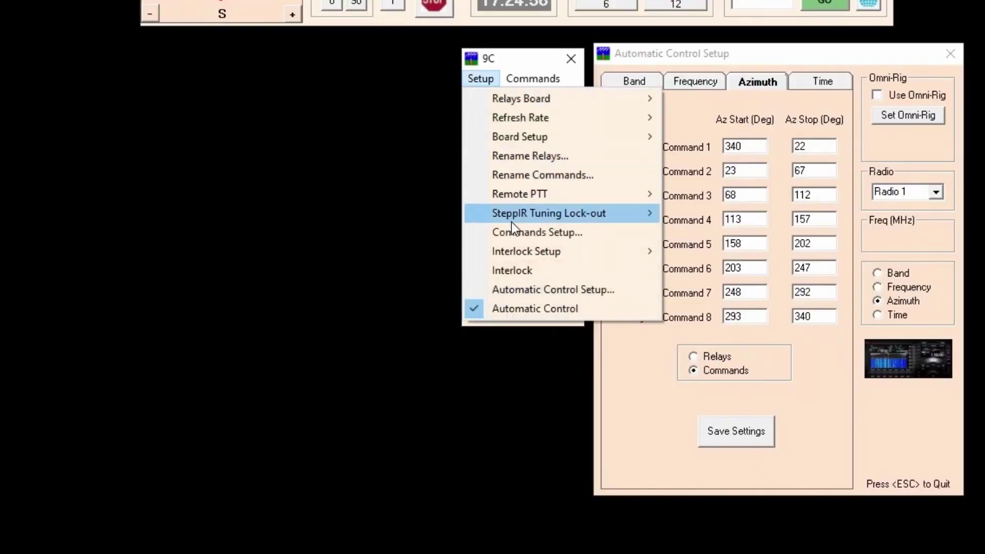
left_click(547, 231)
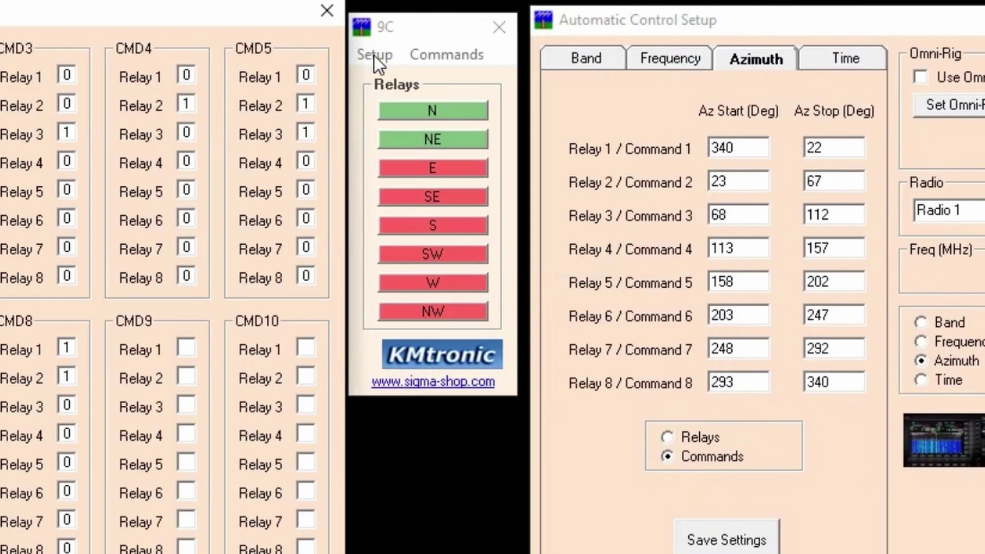
left_click(375, 55)
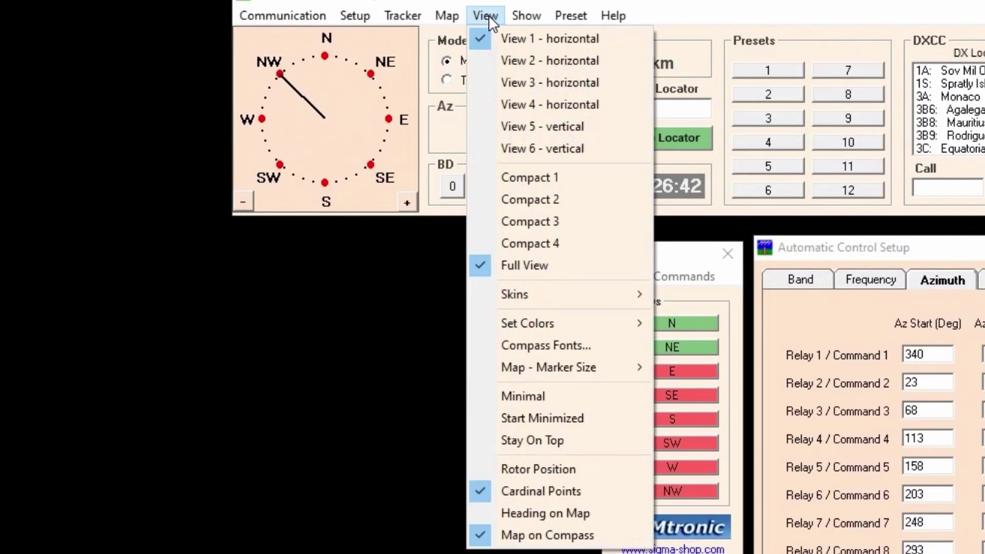
Turn the 9C compass's Cardinal Points display off and back on.
left_click(583, 498)
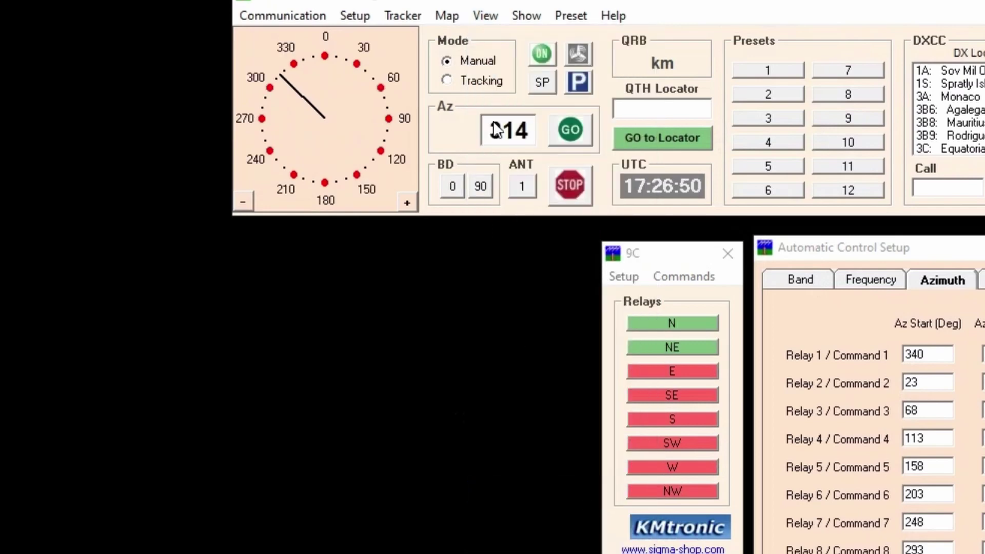
left_click(485, 15)
left_click(560, 493)
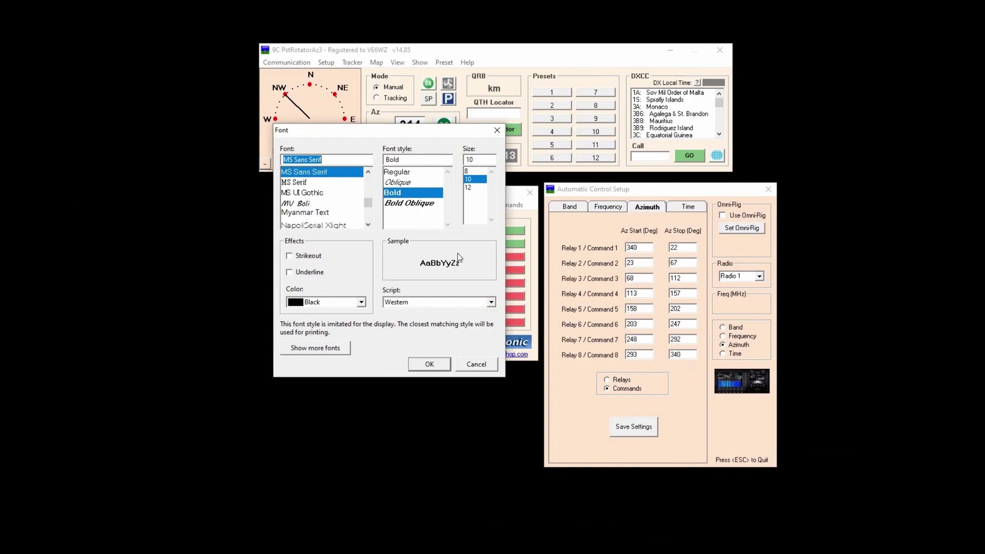
Look through the skin and color options available for the 9C rotator window.
left_click(397, 62)
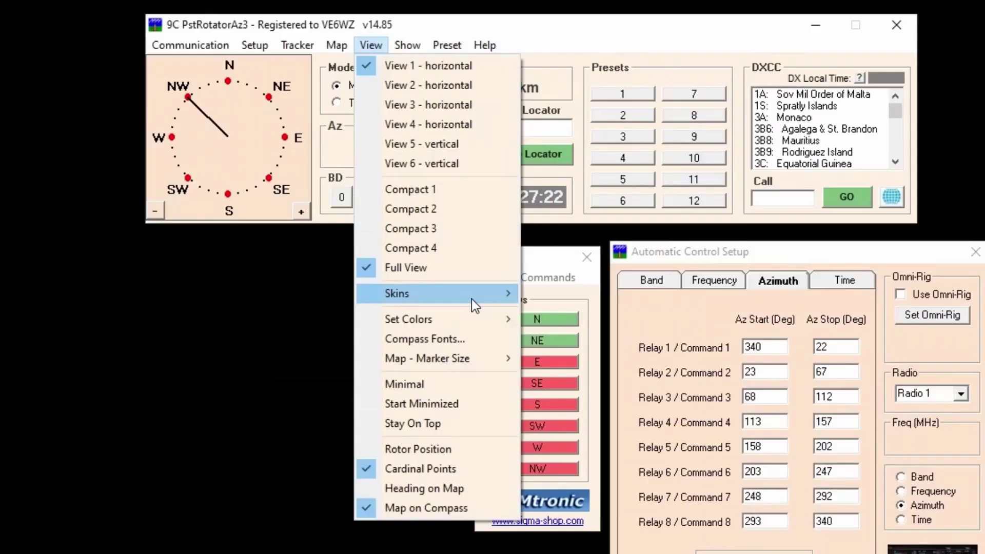
mouse_move(472, 299)
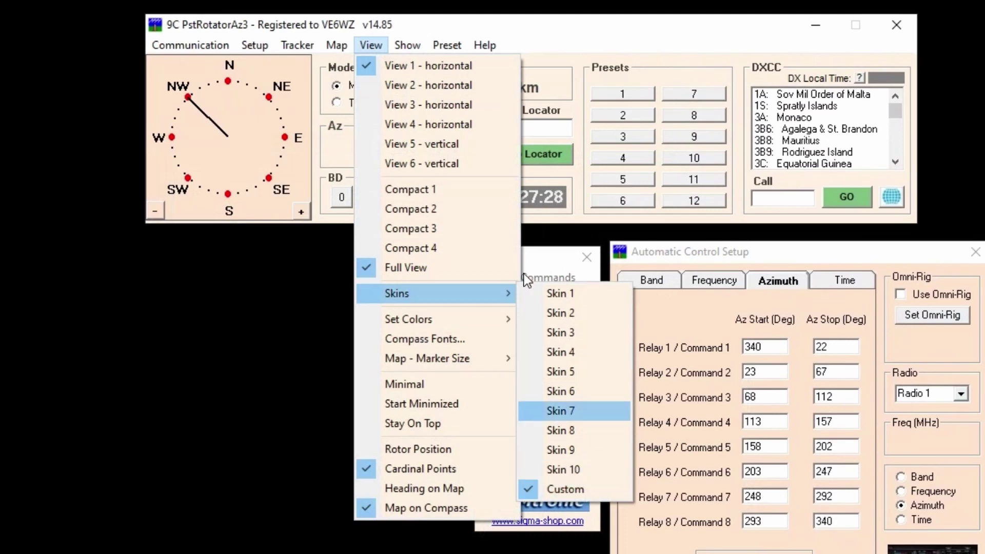
mouse_move(441, 324)
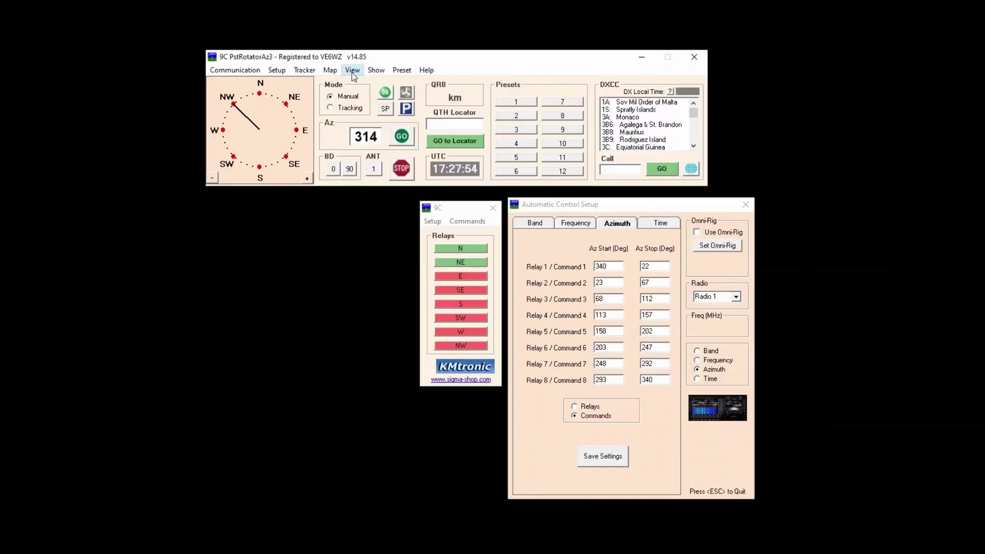
Switch the 9C rotator window to the Compact 1 view and move the small compass to a new spot.
left_click(370, 45)
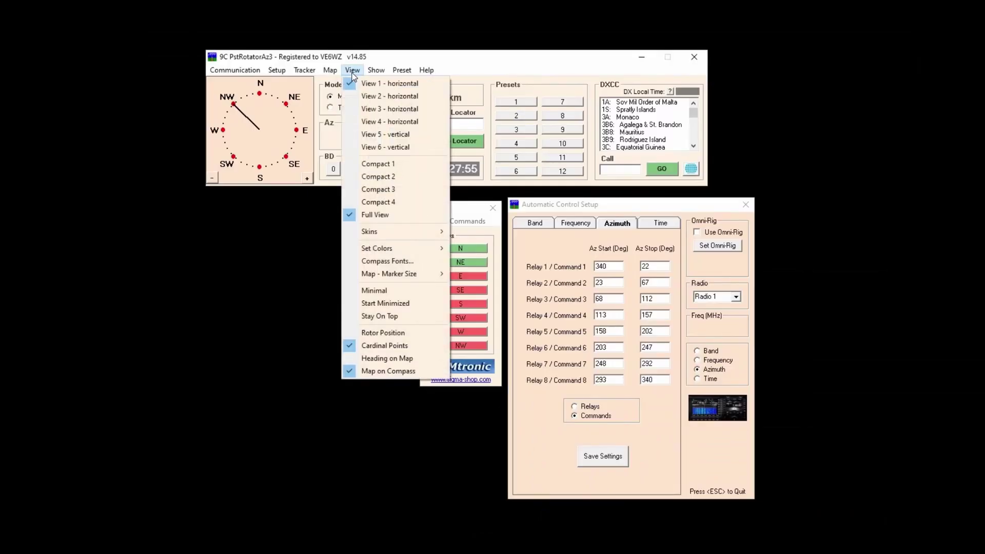
left_click(379, 164)
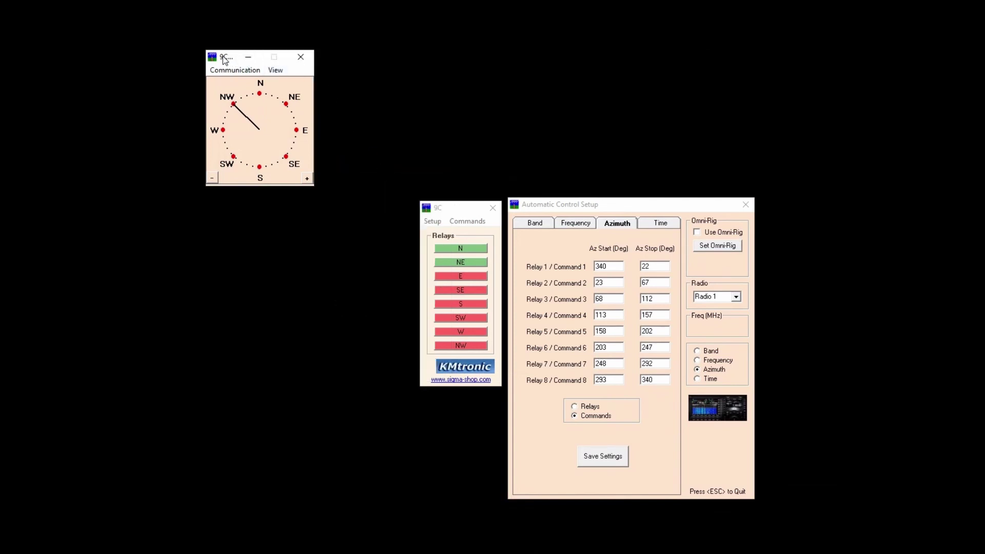
left_click_drag(226, 61, 303, 194)
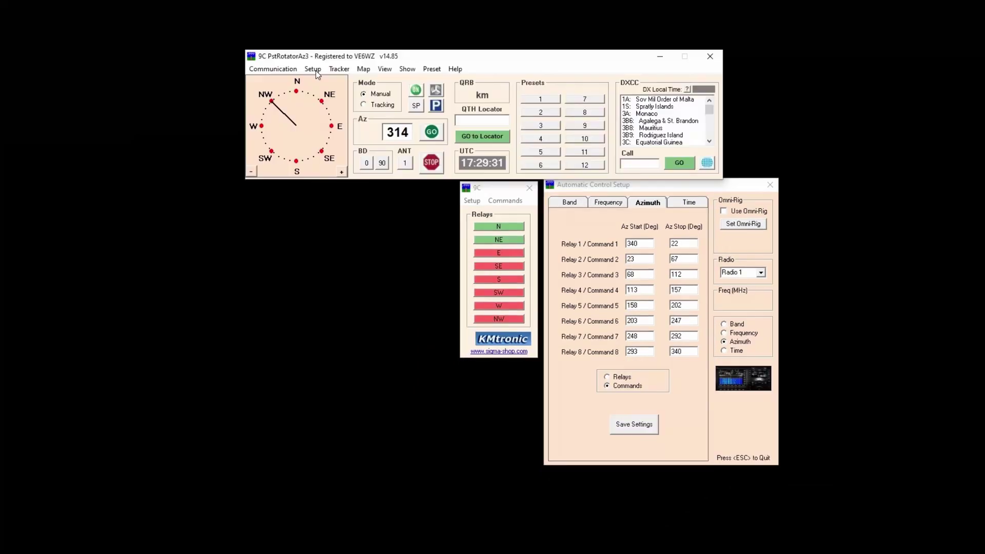
Open the label setting of the 9C rotator window to check its name.
left_click(314, 69)
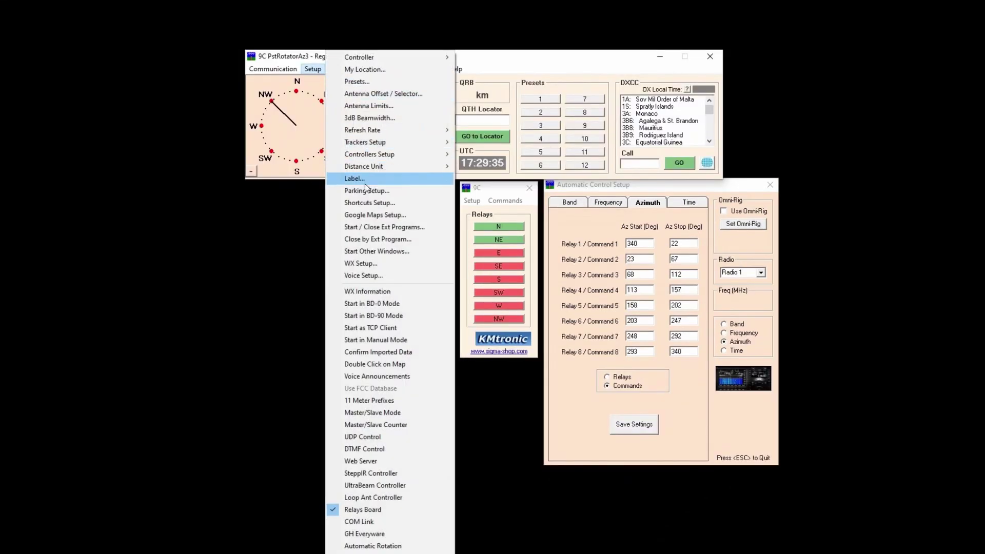
left_click(359, 178)
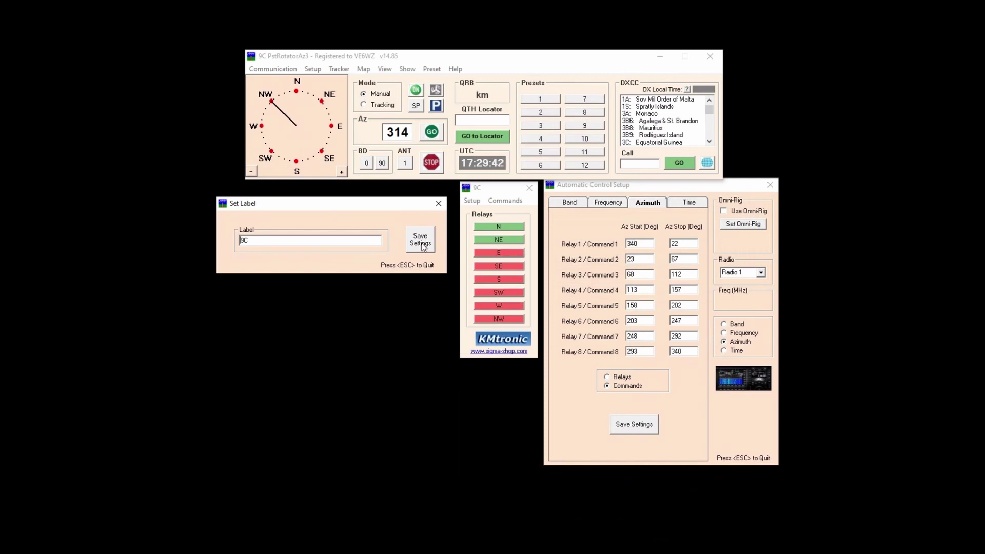
left_click(286, 36)
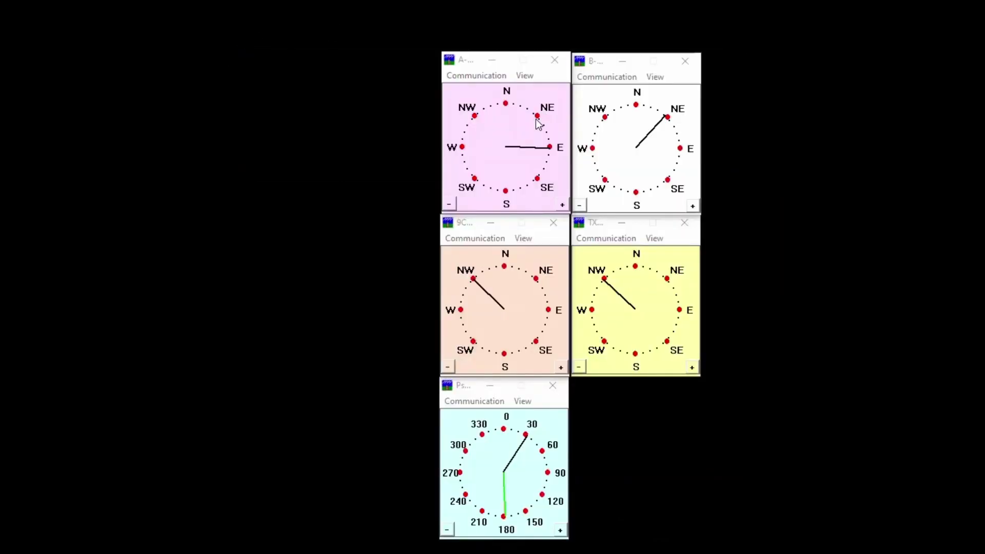
Point the A antenna compass northeast and the B antenna compass southwest.
left_click(536, 119)
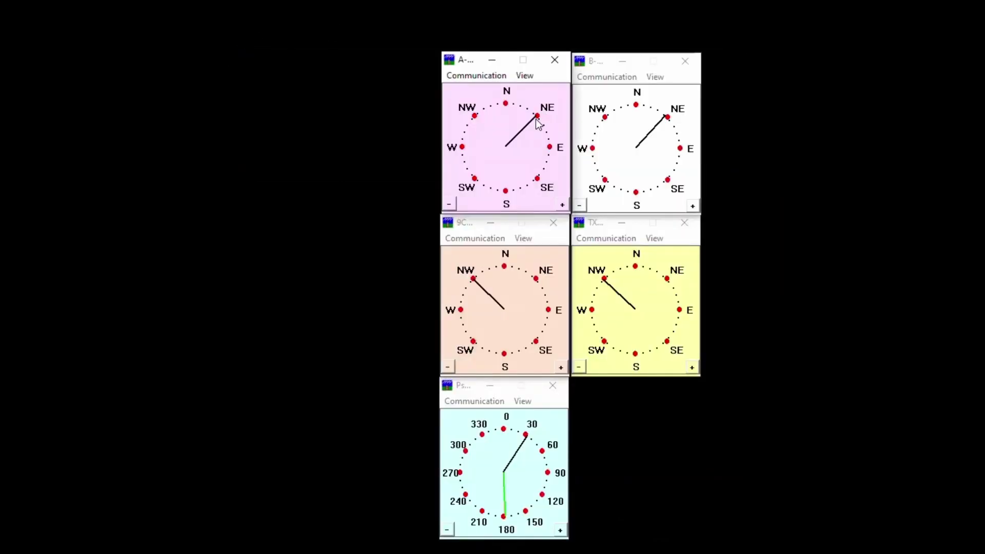
left_click(609, 159)
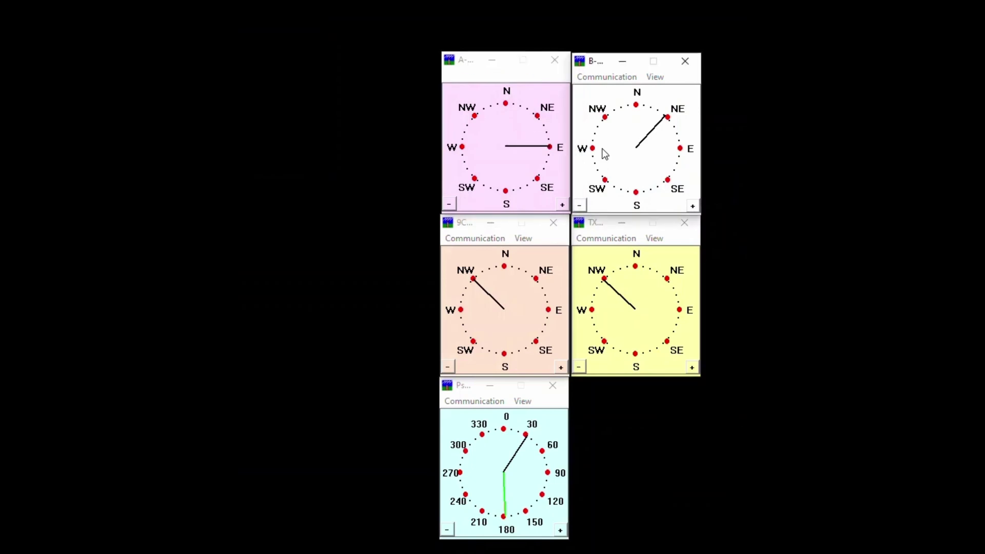
left_click(605, 180)
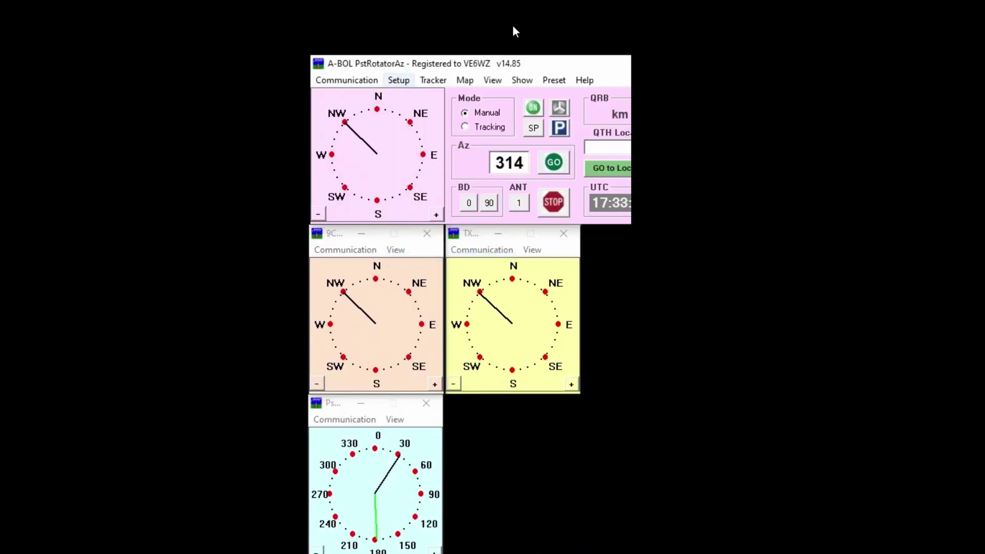
Open the Multiple Instances setup of the A-BOL rotator.
left_click(586, 80)
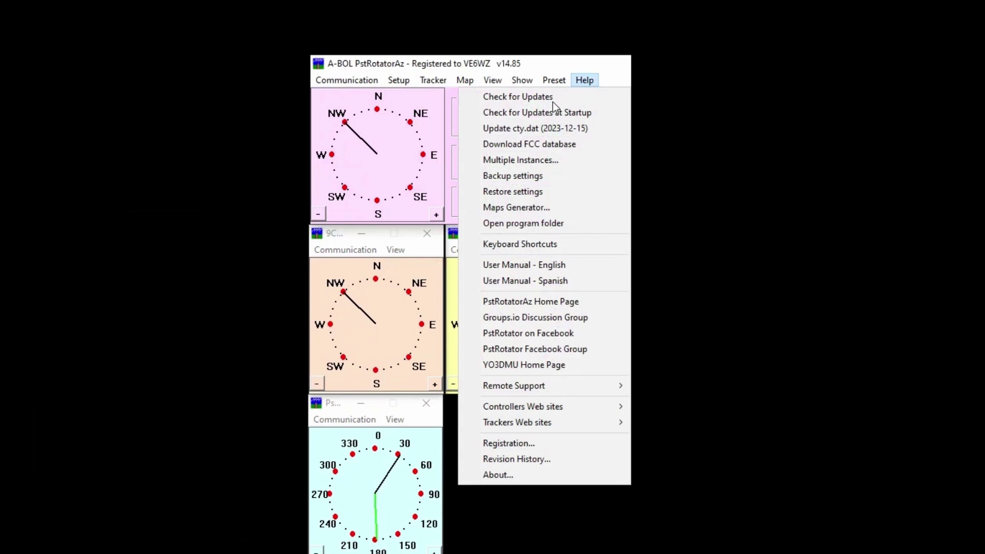
left_click(525, 161)
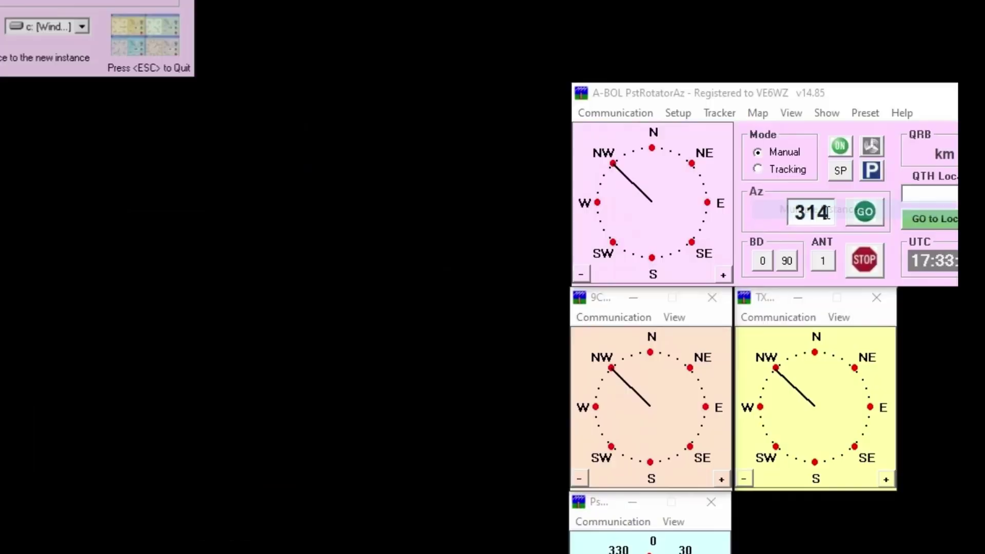